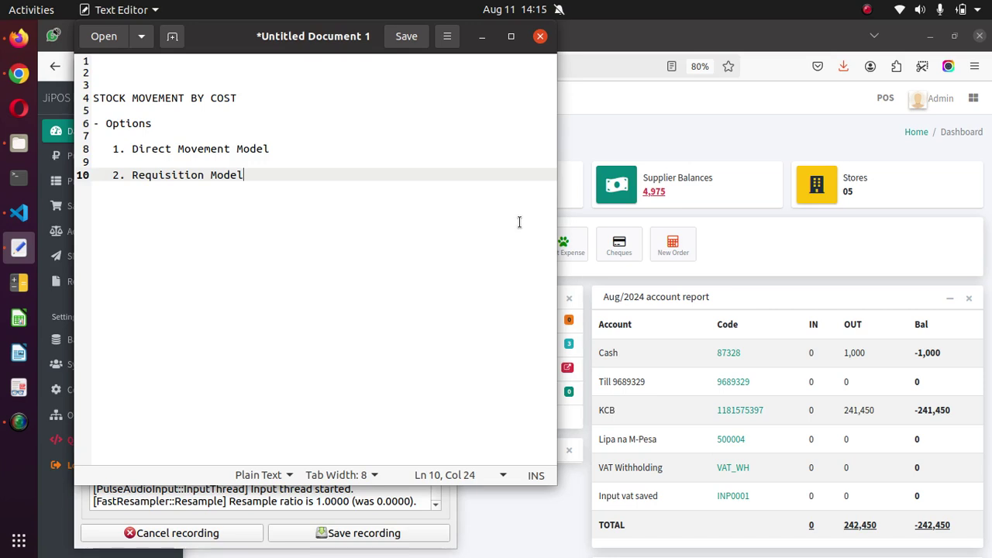
Step: Switch to the JiPOS dashboard in Firefox and open the Movement By Cost form from the inventory's Move Stock page
click(660, 159)
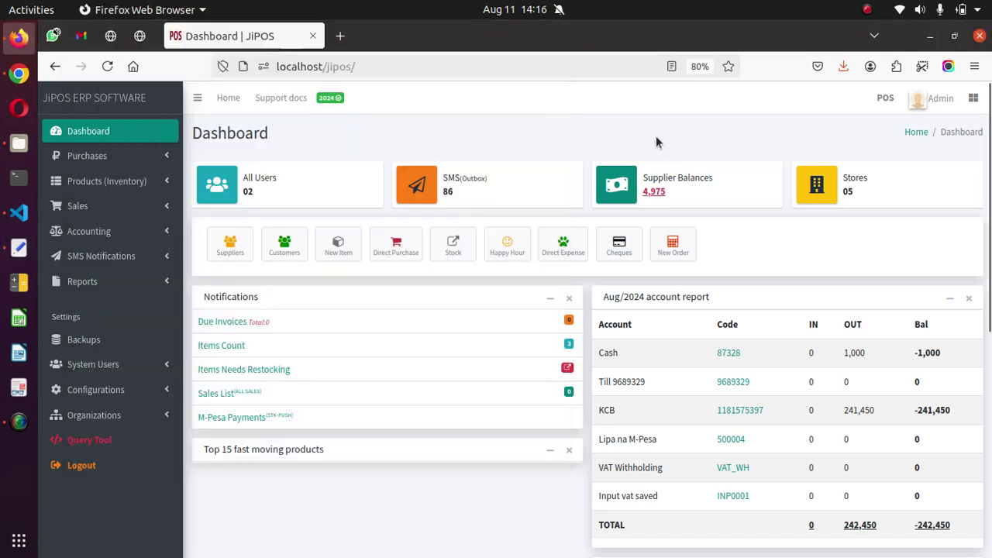
click(134, 180)
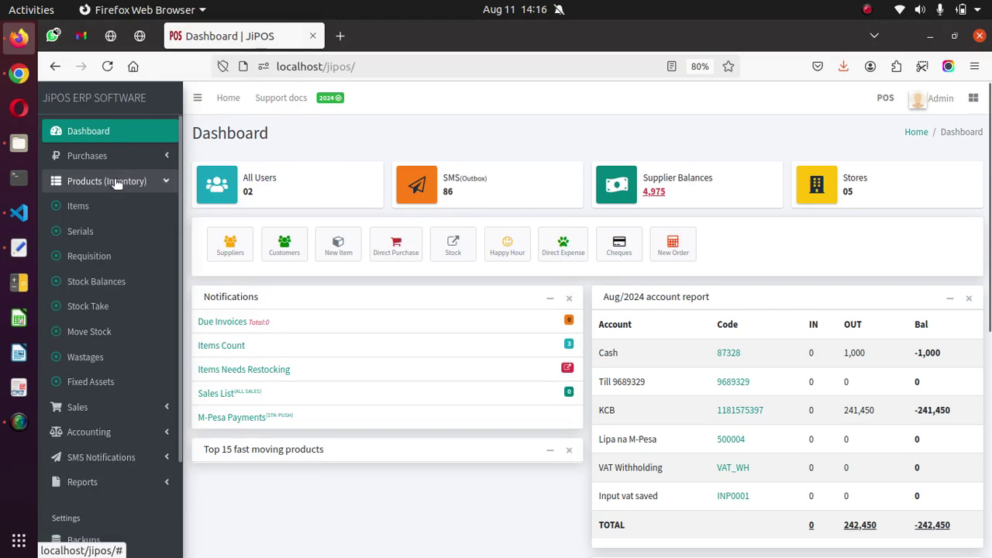
click(112, 340)
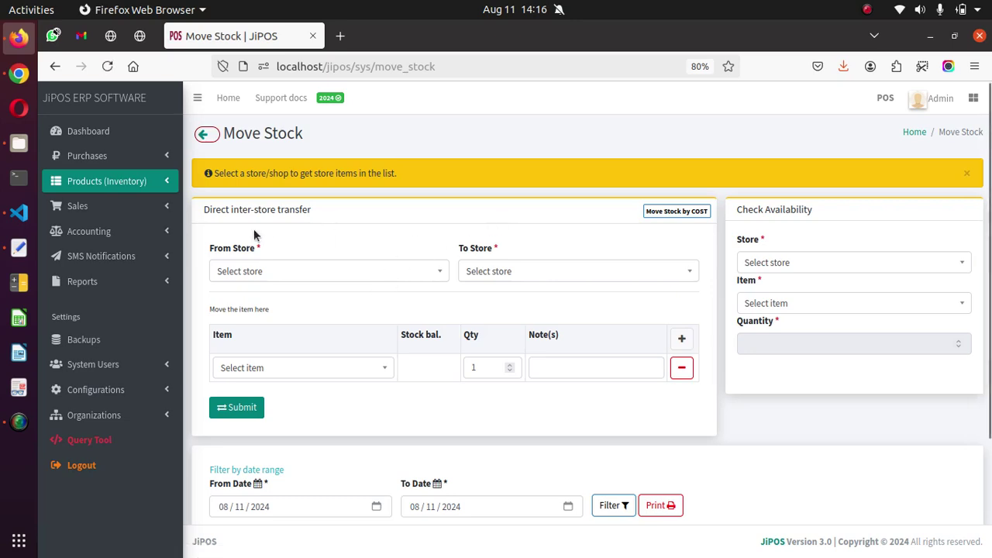
click(684, 211)
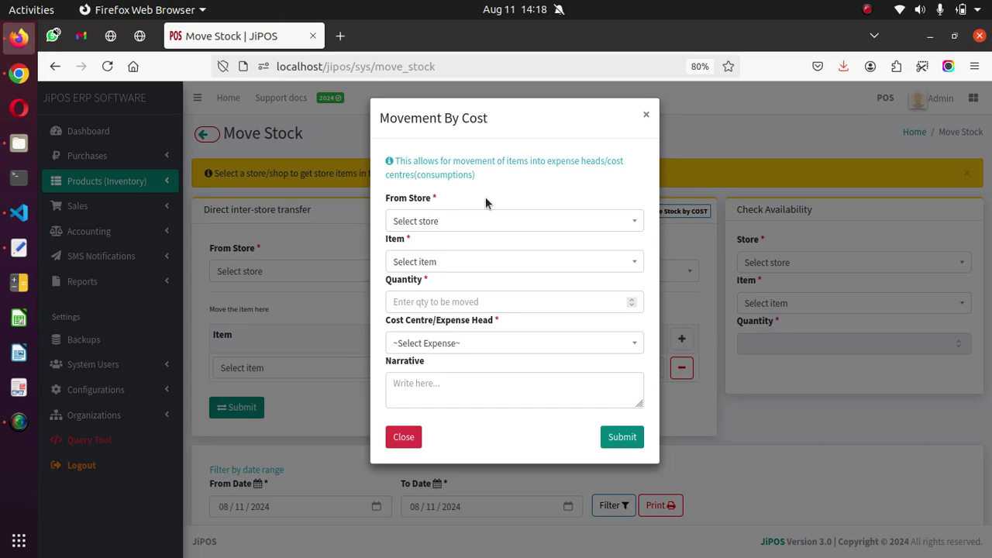
Step: Set the cost movement to 20 units of PROD_0001 - Soda 500ml from the Main store
click(496, 222)
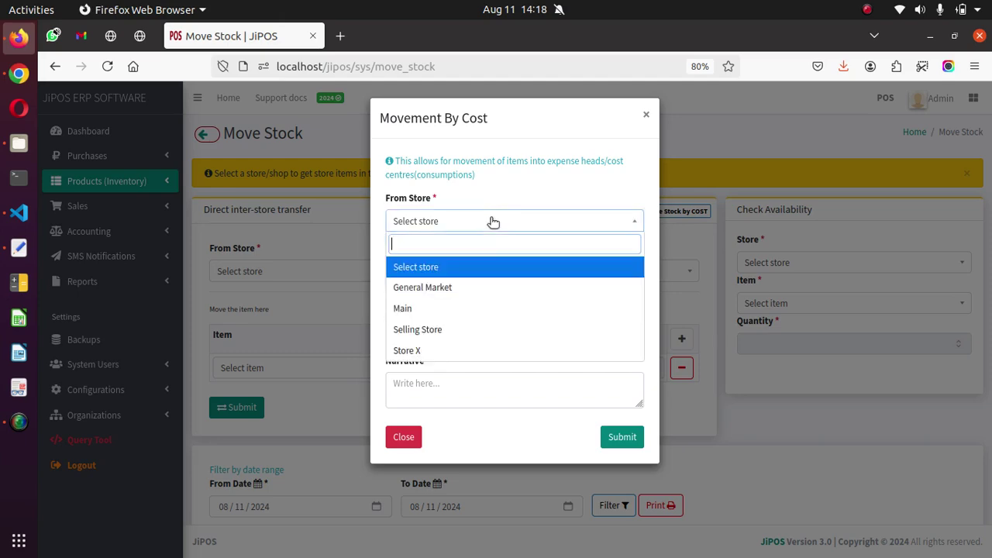
click(430, 314)
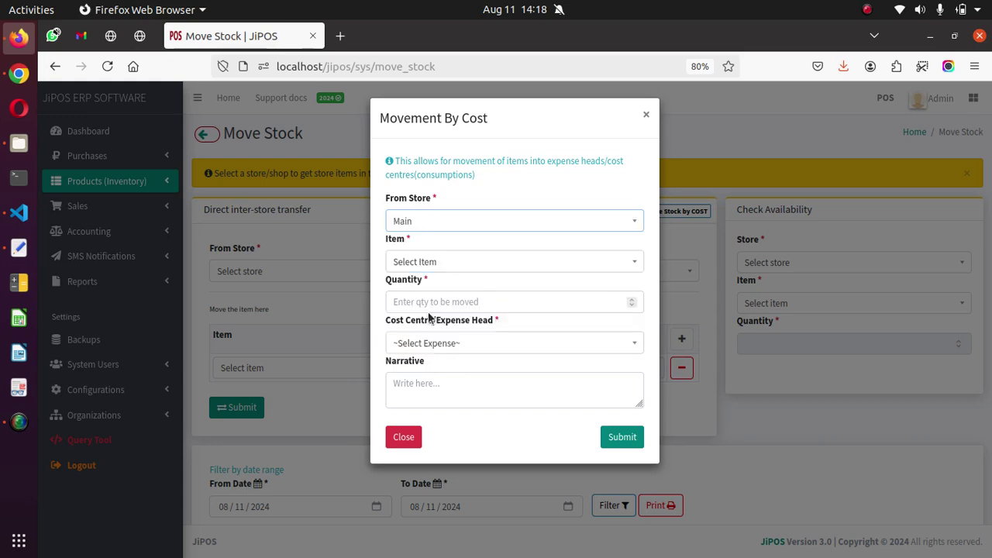
click(474, 268)
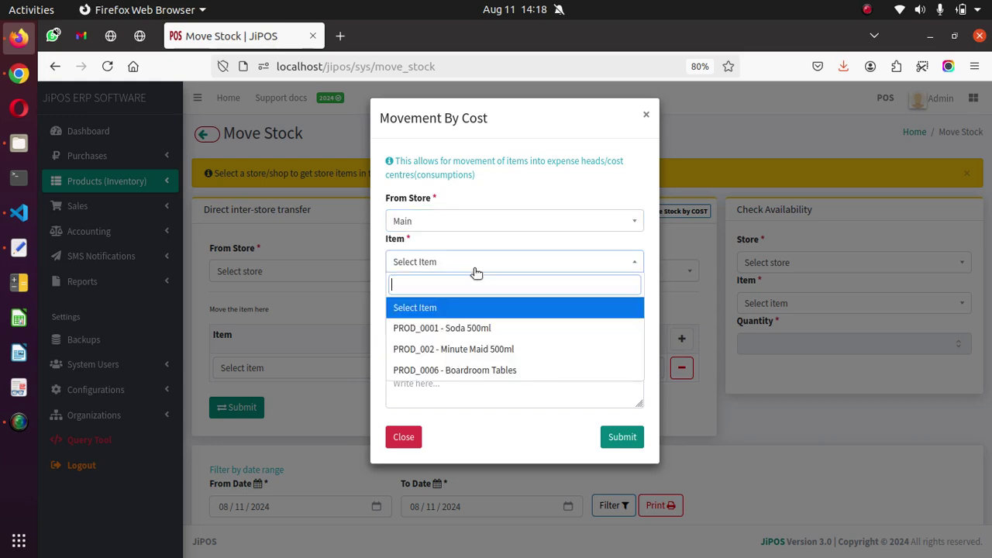
click(481, 328)
click(453, 302)
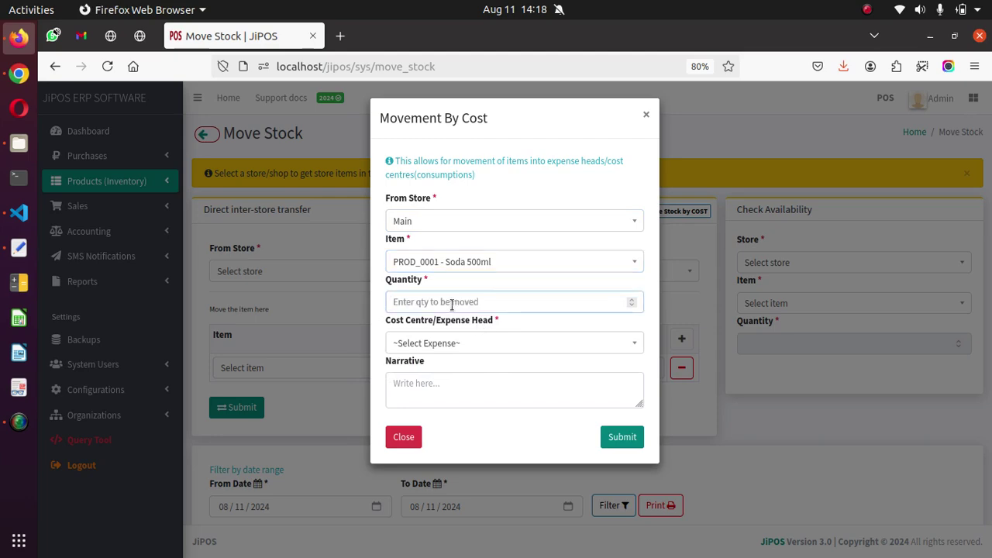
text(20)
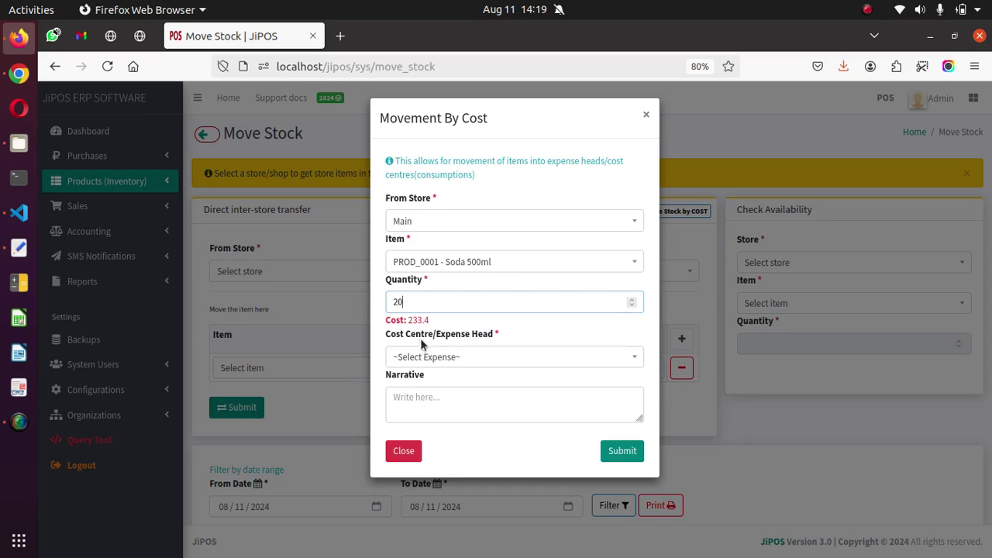
Step: Assign the movement to the Production Kitchen cost centre with the narrative "Hello world" and submit it
click(437, 362)
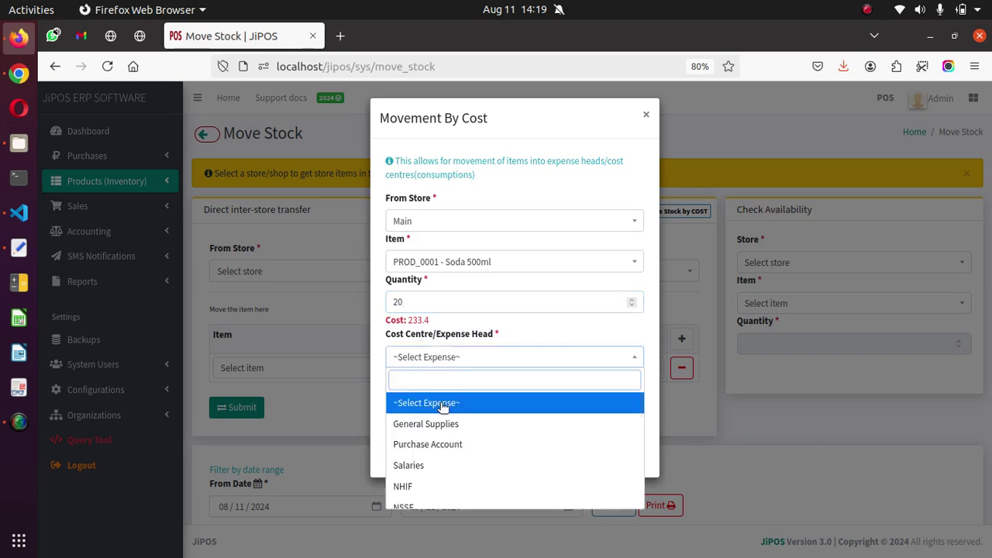
text(kit)
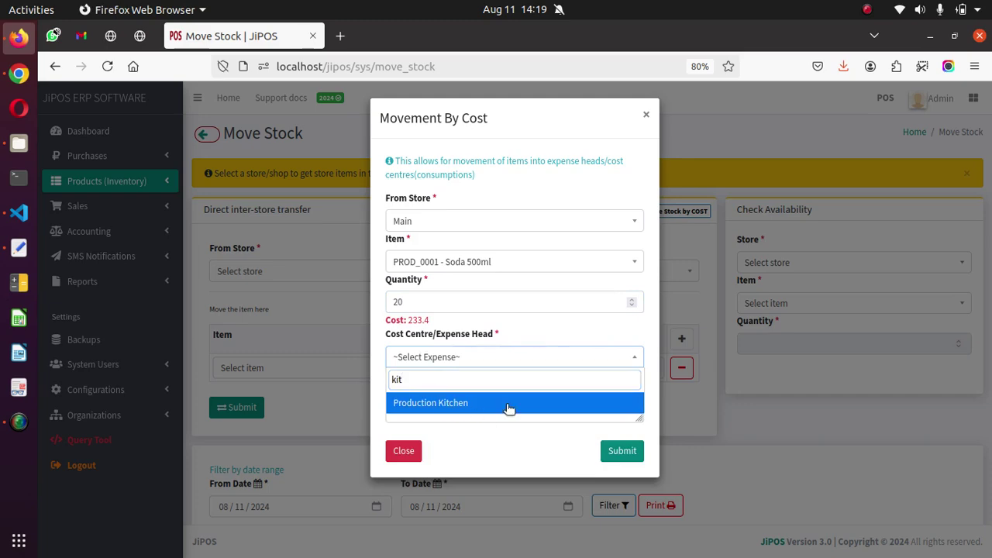
click(508, 405)
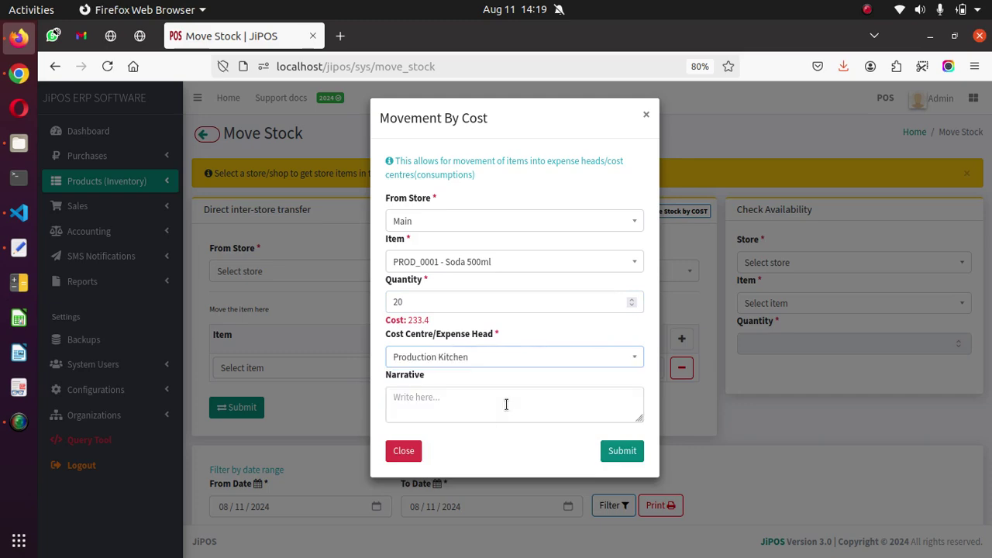
click(507, 404)
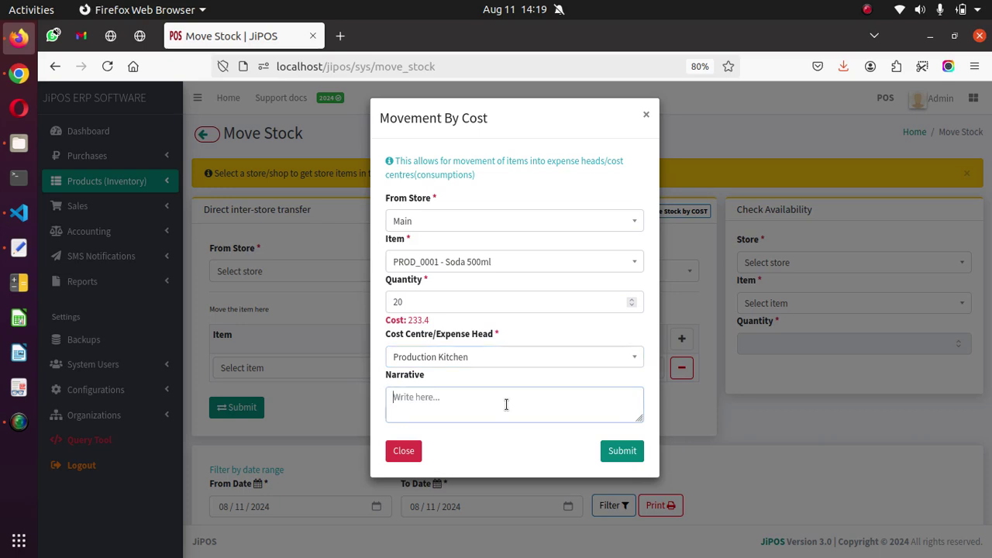
text(Helloww)
key(BackSpace)
key(BackSpace)
text(world)
click(623, 451)
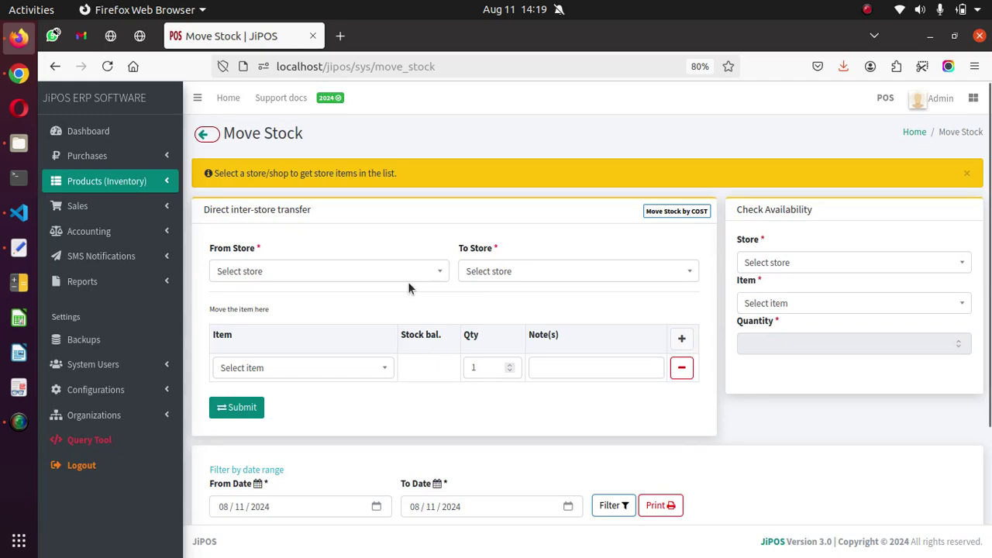
Step: Examine the directions of the listed stock movements and the cost centre options offered in the Movement By Cost form
scroll(408, 283, down, 4)
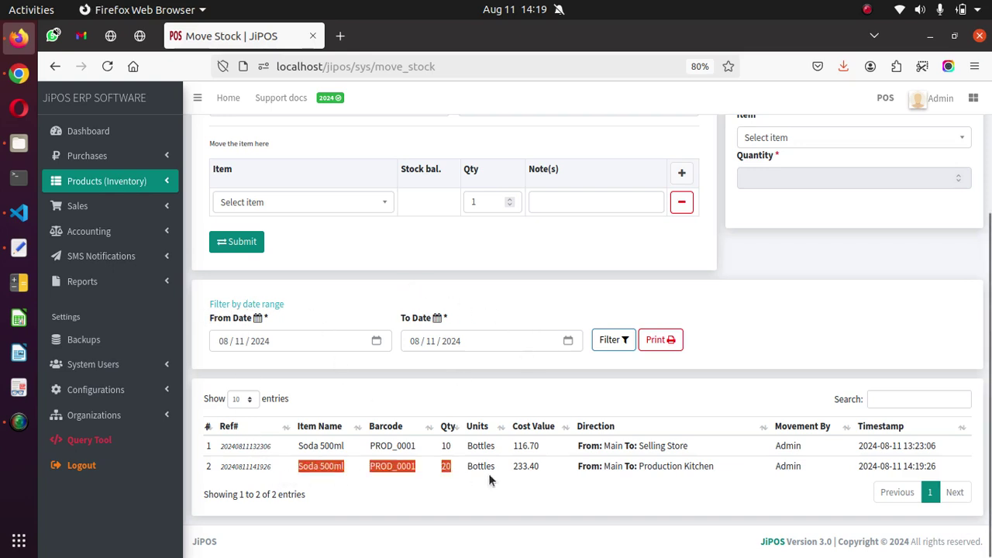
drag(606, 446, 698, 454)
click(698, 454)
drag(590, 466, 724, 469)
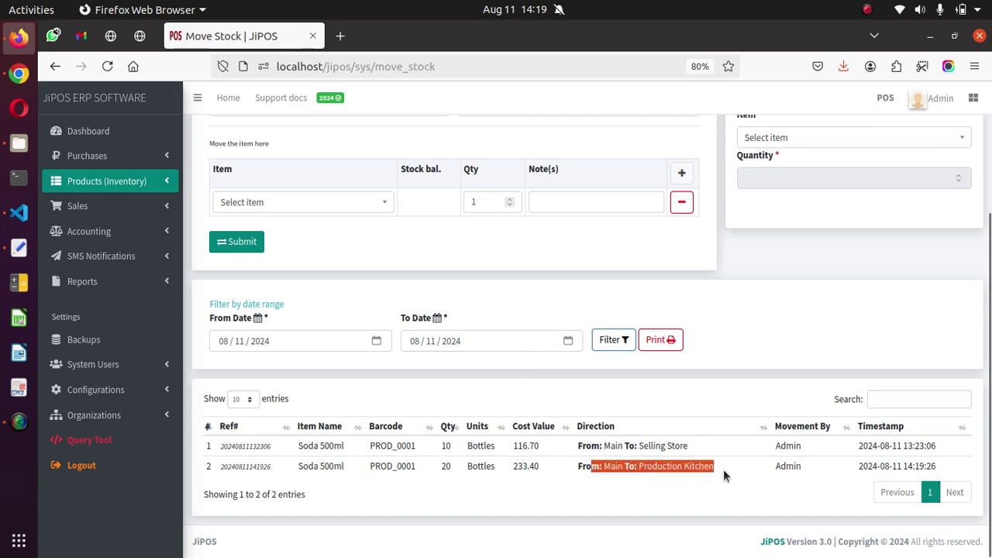
scroll(723, 466, up, 3)
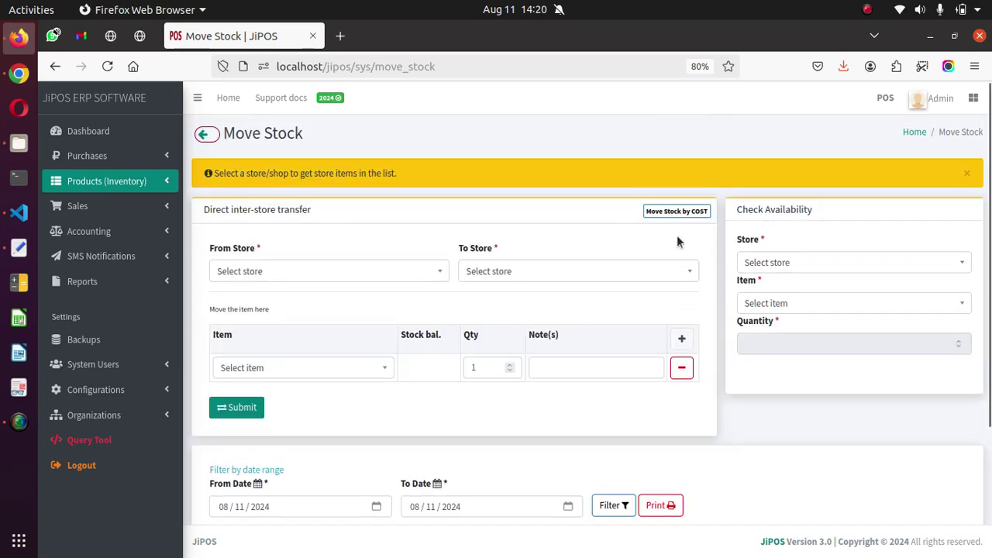
click(674, 211)
click(533, 343)
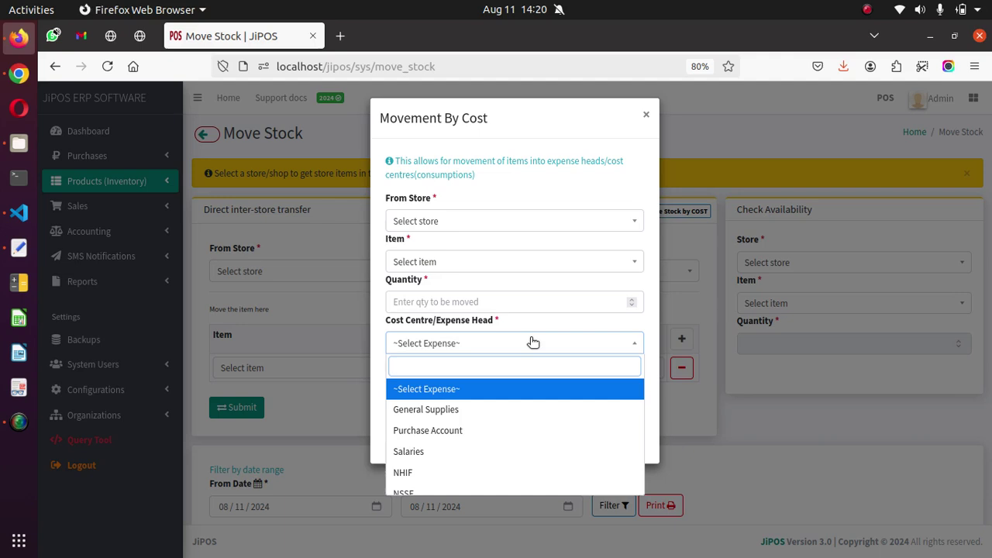
click(336, 254)
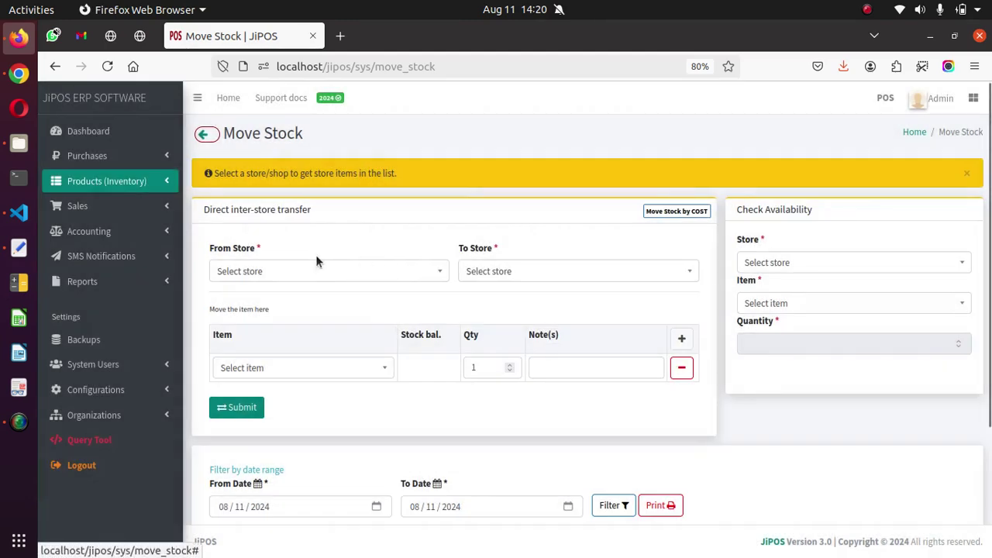
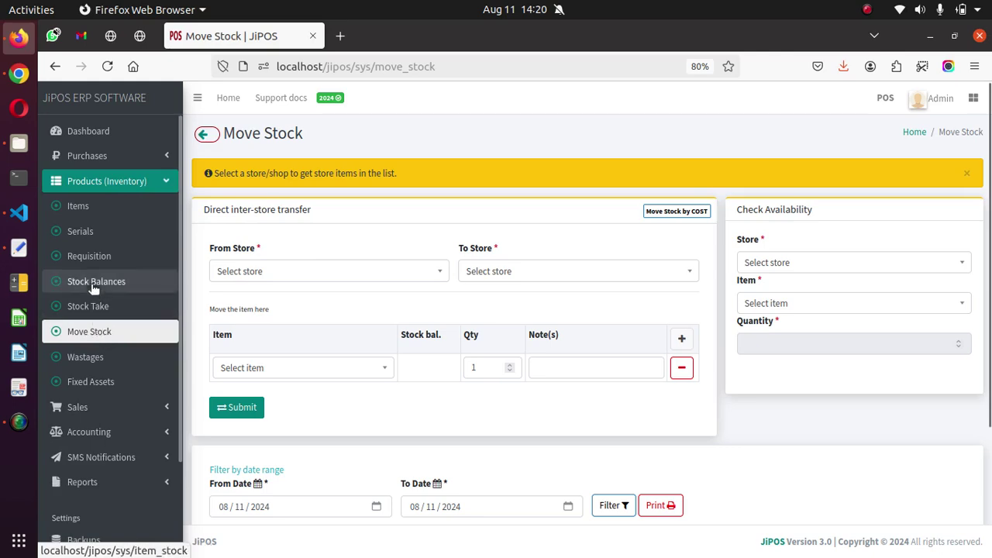
Step: Open the inventory's Requisition page
click(94, 255)
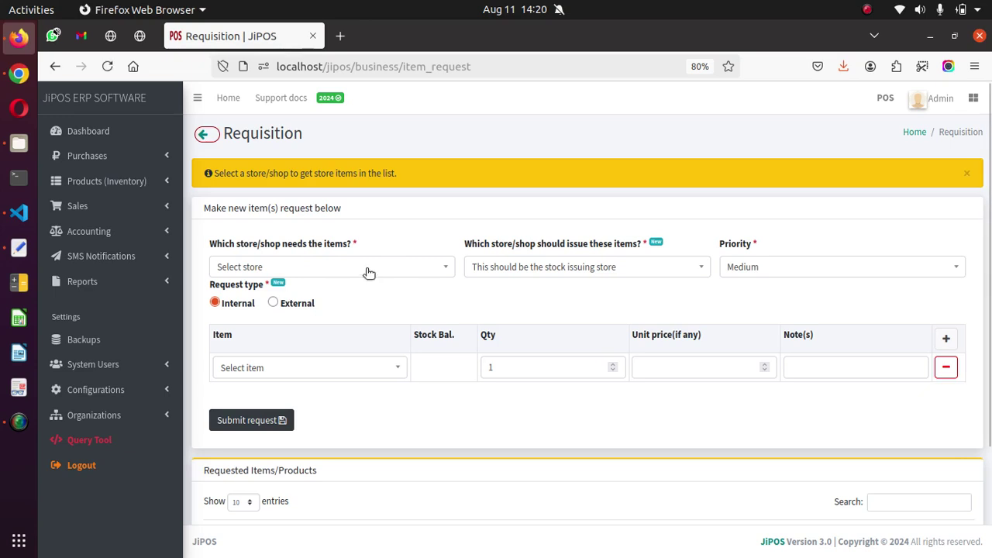
click(429, 273)
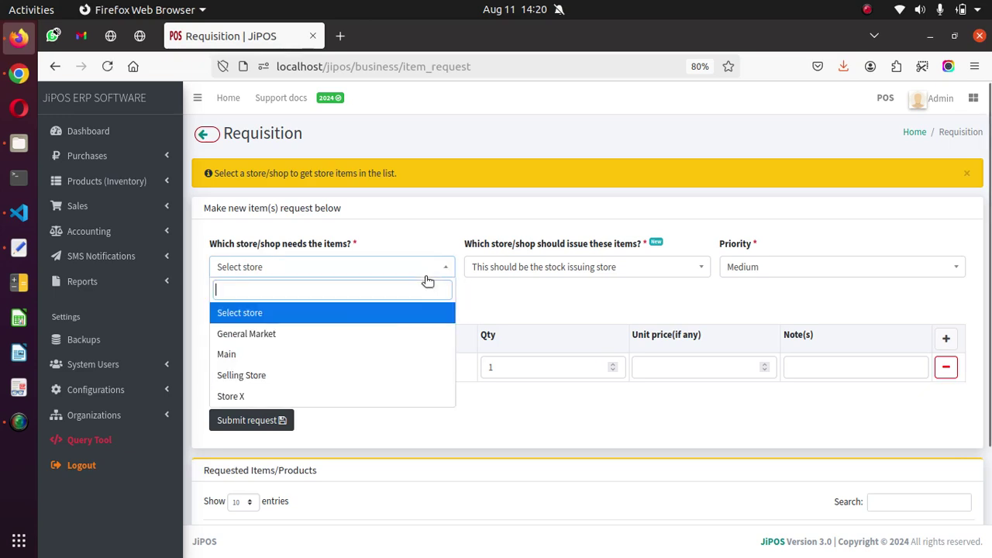
click(316, 352)
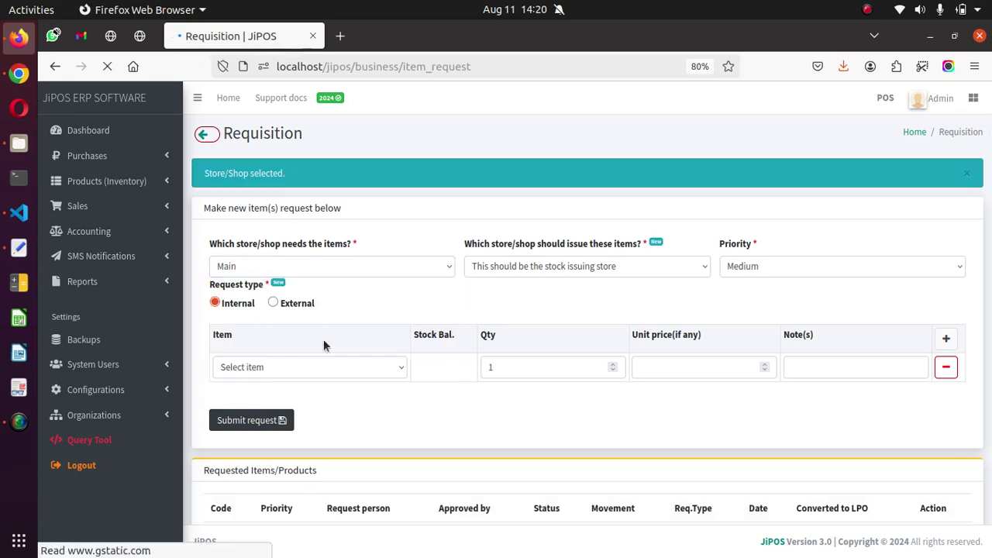
click(612, 266)
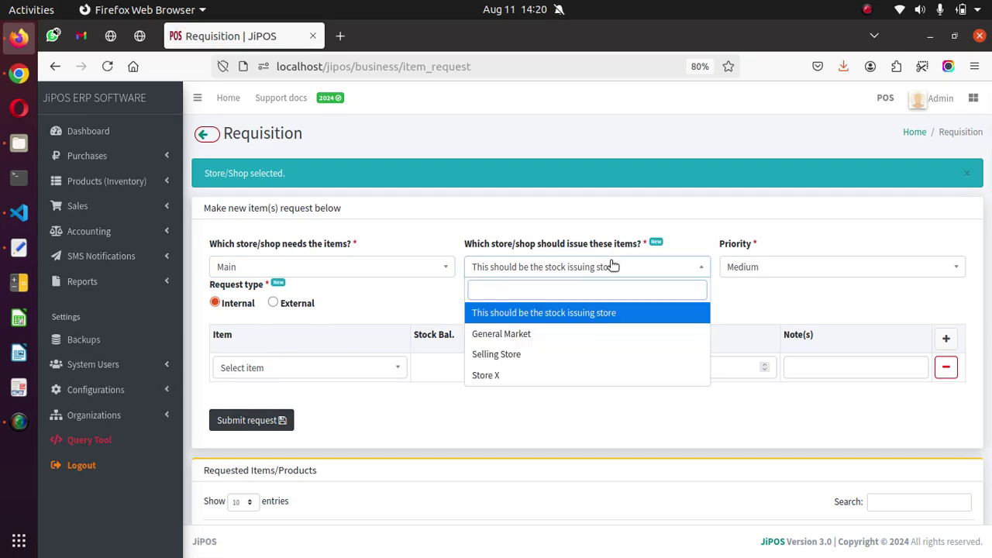
Step: Set Selling Store as the store needing the items and Main as the issuing store
click(380, 268)
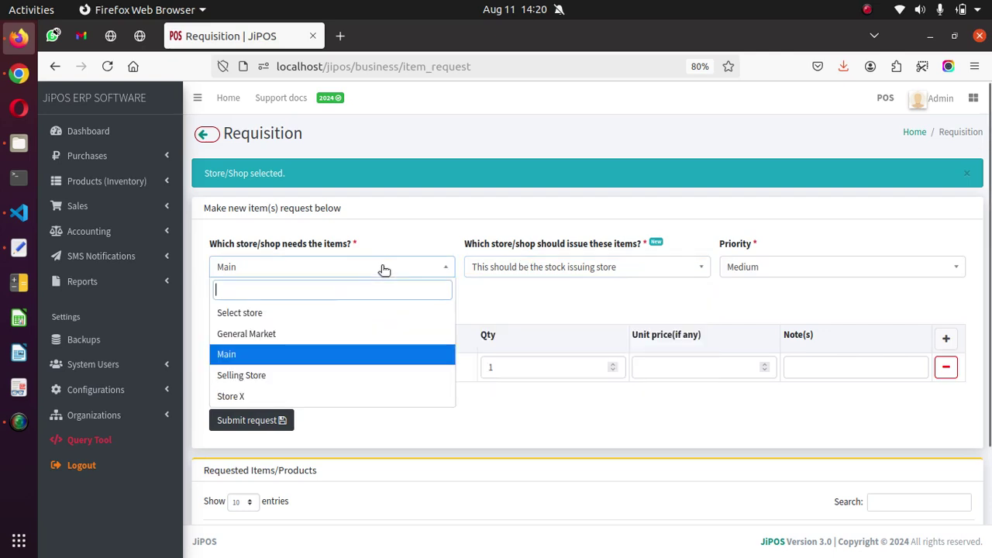
click(262, 377)
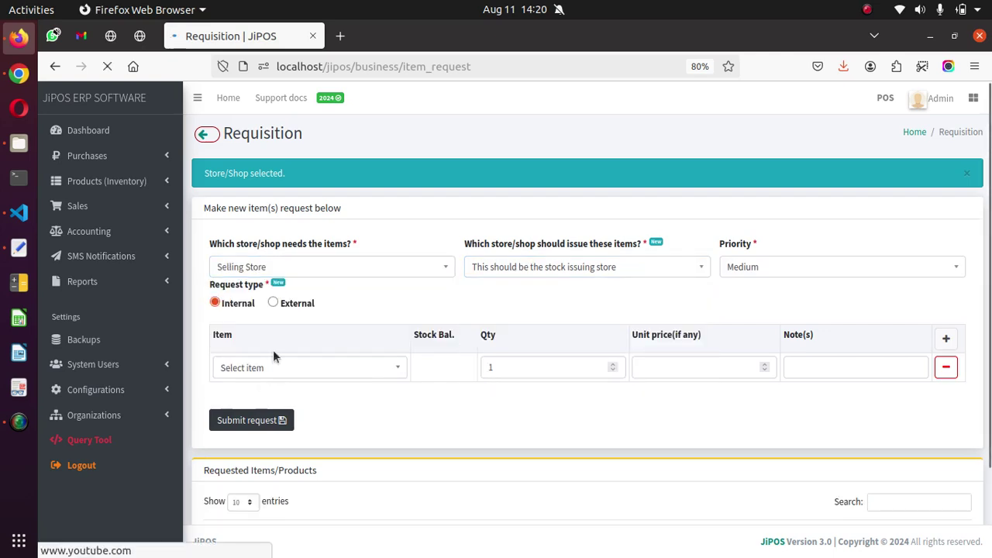
click(523, 267)
click(503, 357)
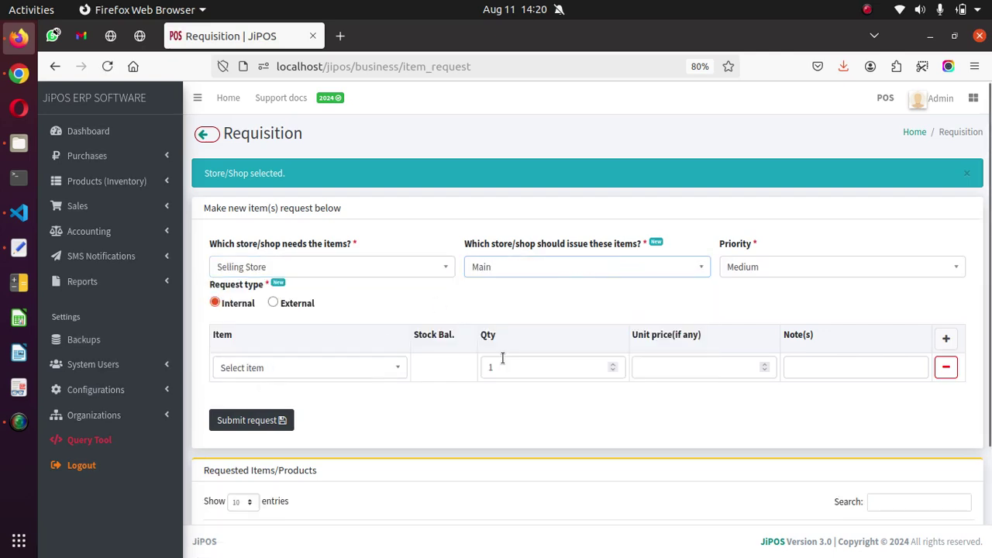
Step: Request 5 units of PROD_0001 Soda 500ml and submit the internal requisition
click(371, 367)
click(293, 431)
click(543, 368)
key(BackSpace)
text(5)
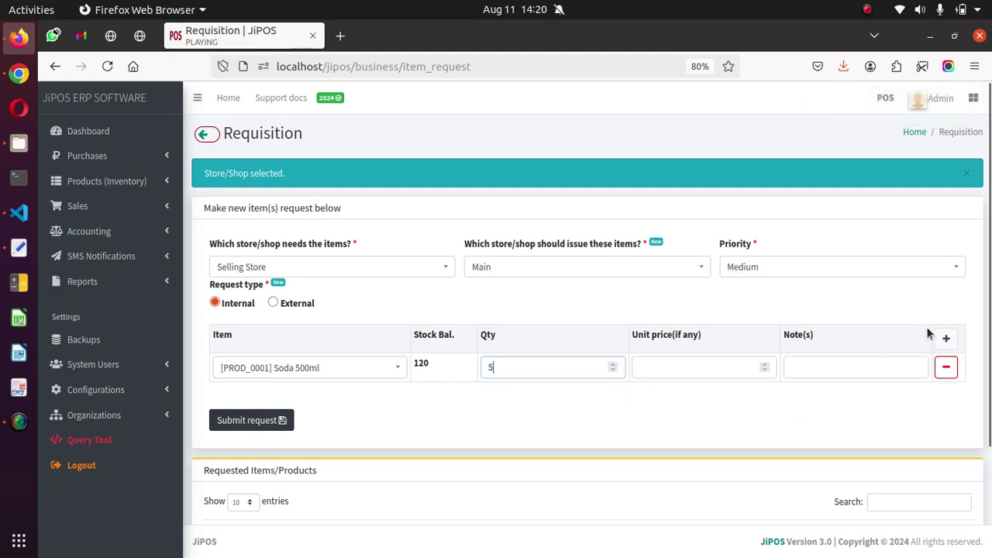
click(240, 414)
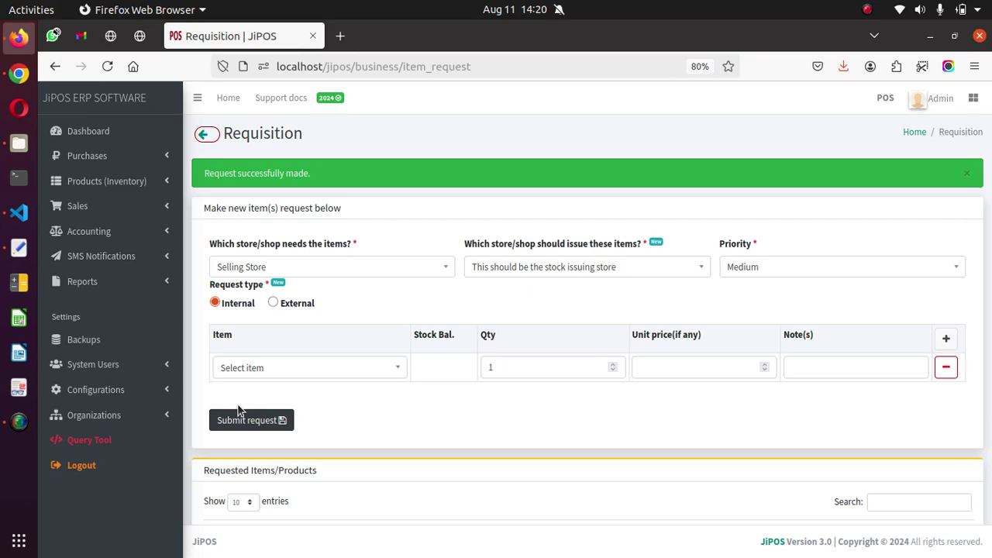
Step: View the pending Main to Selling Store request and set its Soda 500ml cost centre to Production Kitchen
scroll(892, 301, down, 3)
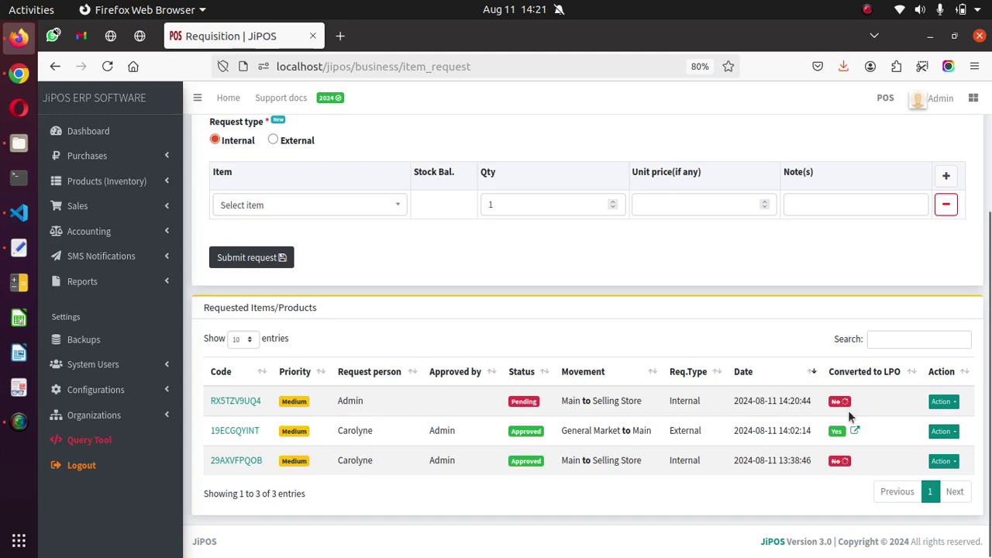
click(944, 401)
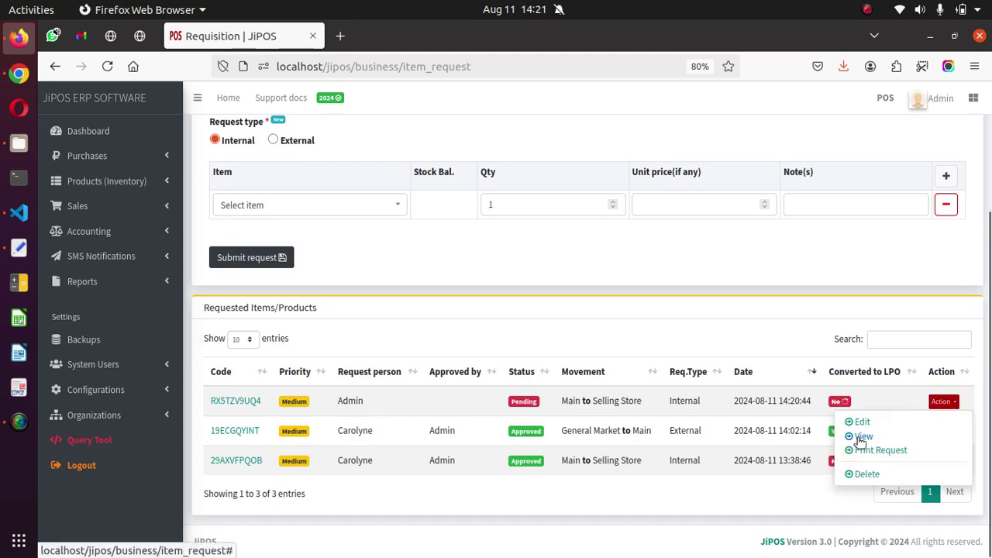
click(863, 437)
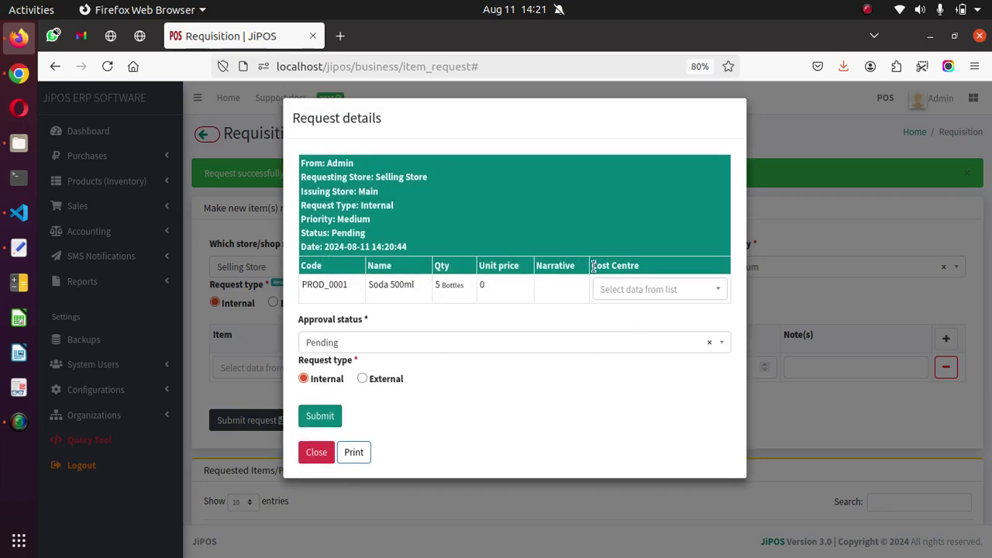
drag(593, 266, 629, 271)
click(656, 288)
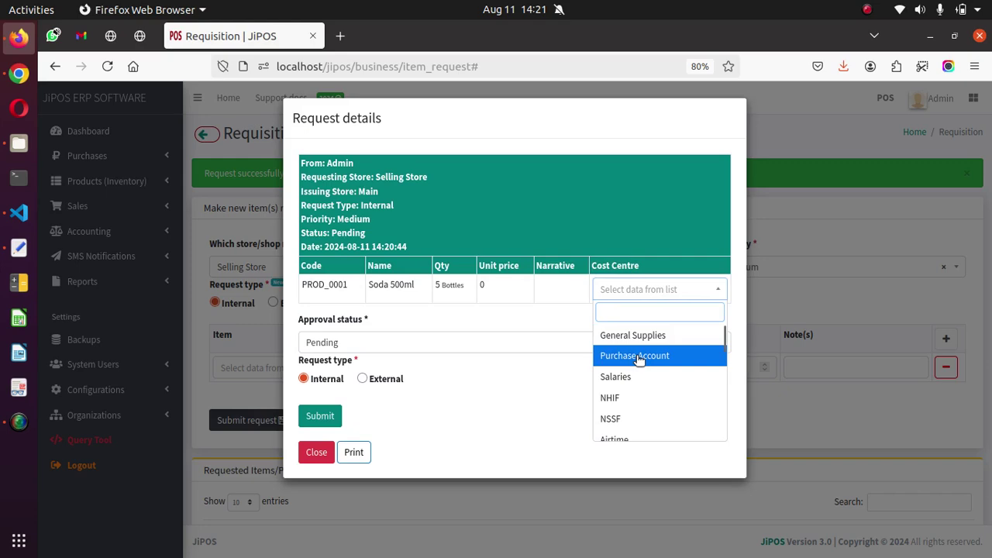
text(pr)
click(648, 338)
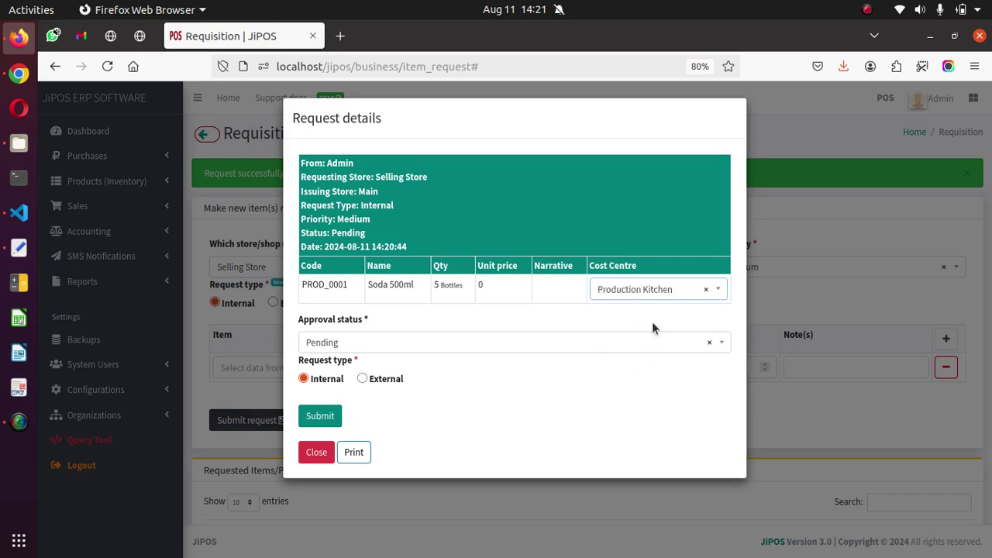
Step: Try Power Generators as the Soda 500ml cost centre and restore Production Kitchen
click(659, 289)
text(powe)
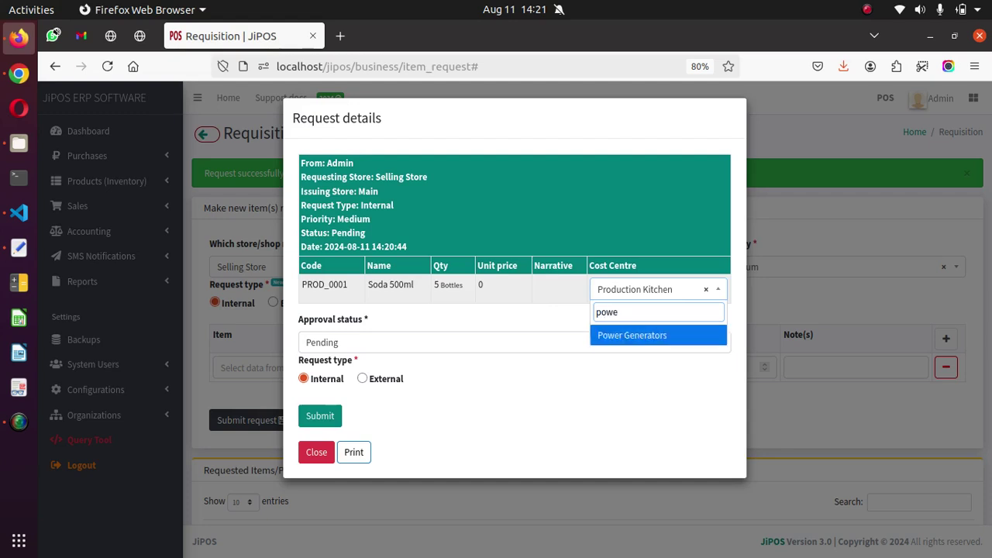
click(652, 337)
click(654, 291)
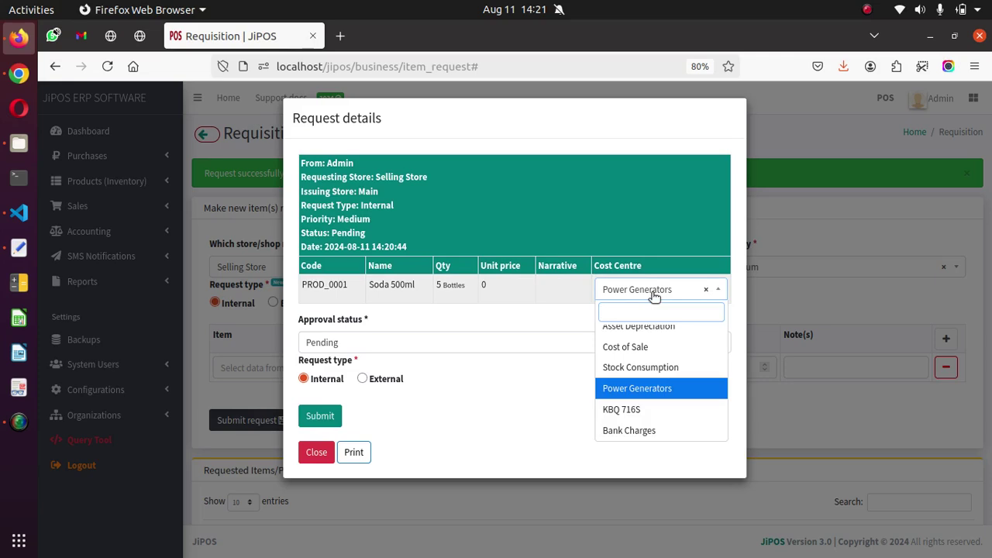
text(kit)
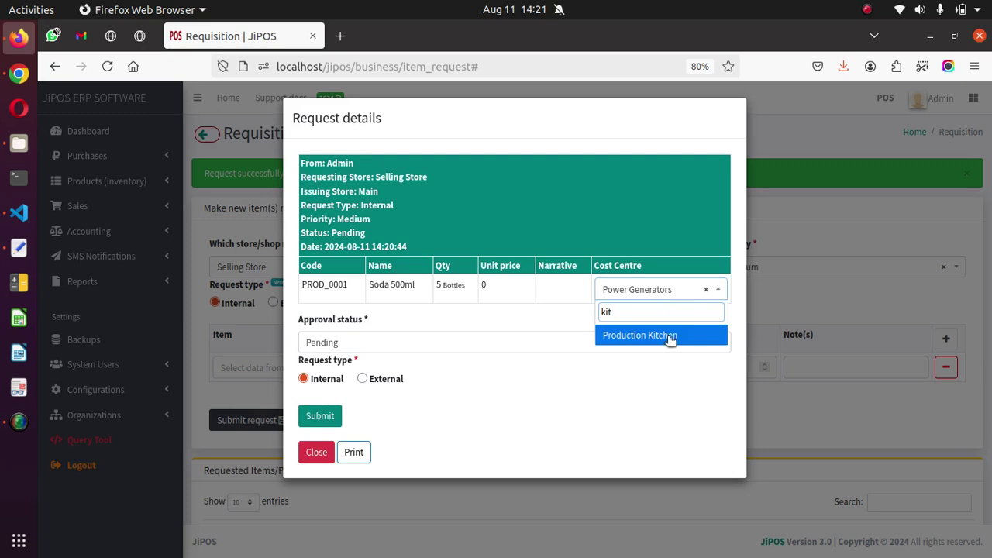
click(671, 335)
Step: Set the request's approval status to Approved and submit the decision
click(357, 342)
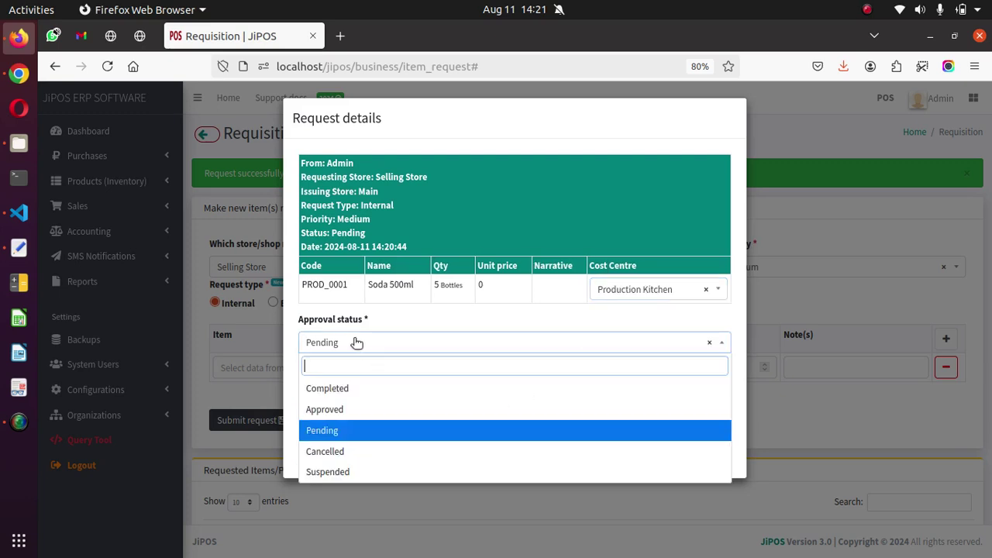
click(348, 410)
click(329, 416)
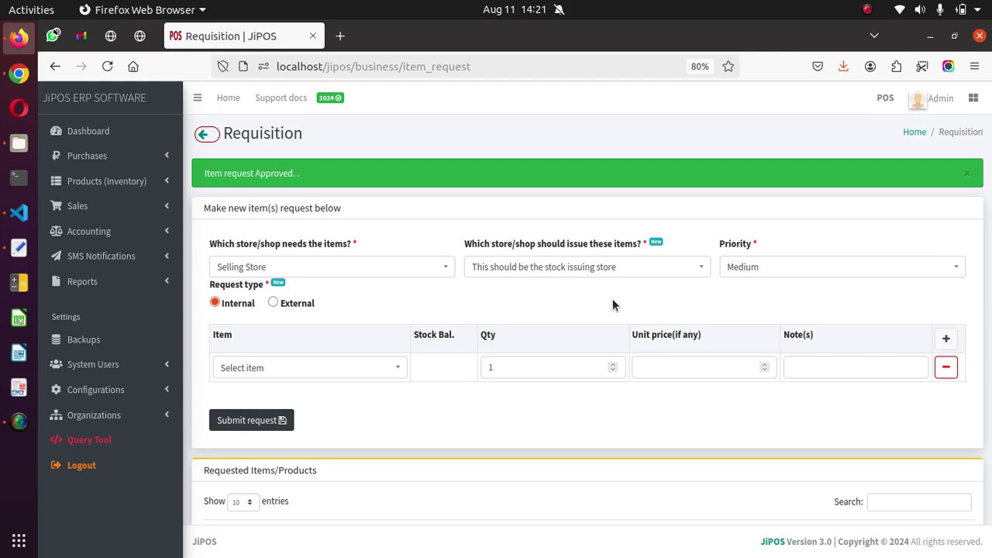
Step: Switch to the Text Editor notes listing the stock movement by cost options
click(19, 249)
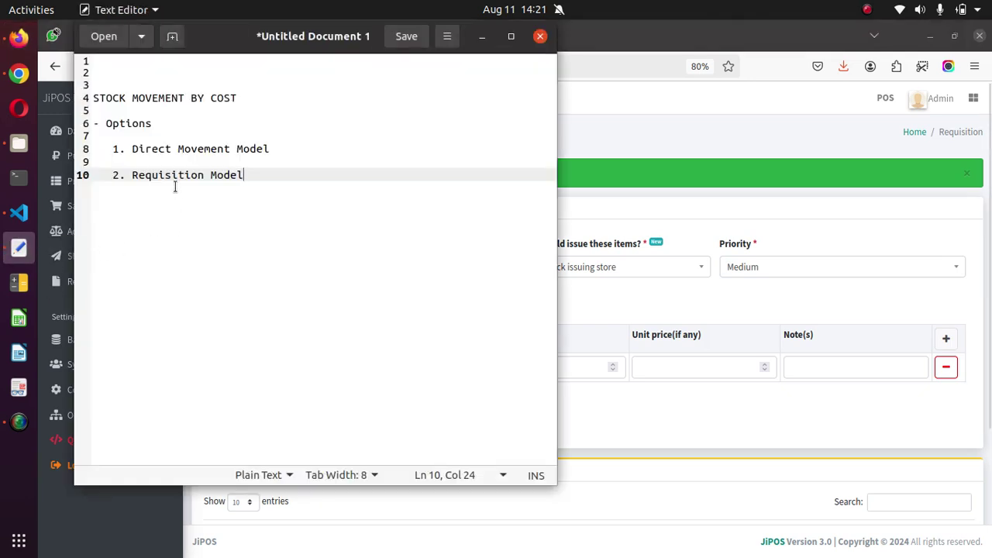